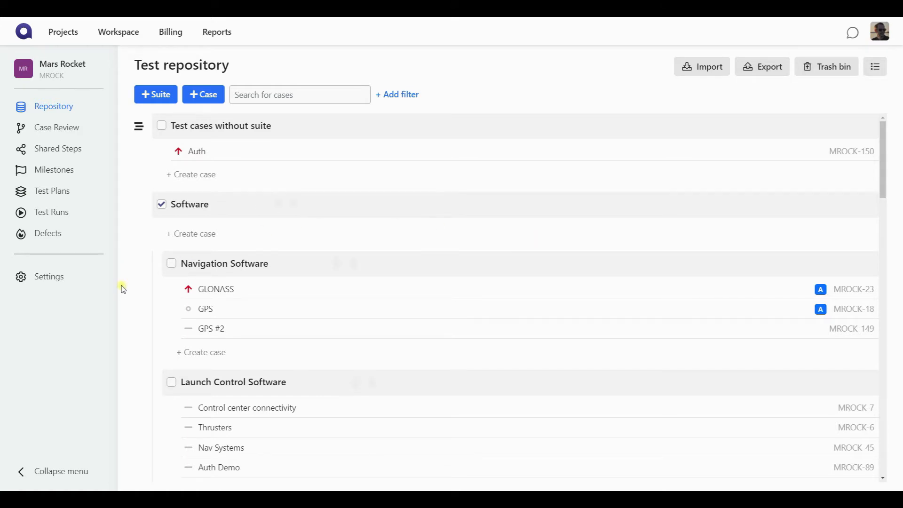
Open the project's custom fields settings and check the actions available for the Platform Vendor field.
click(44, 278)
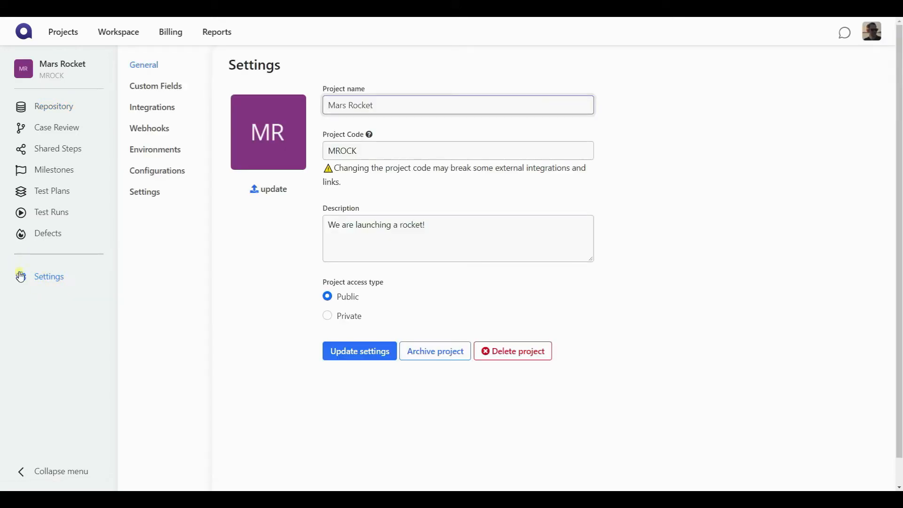
click(171, 87)
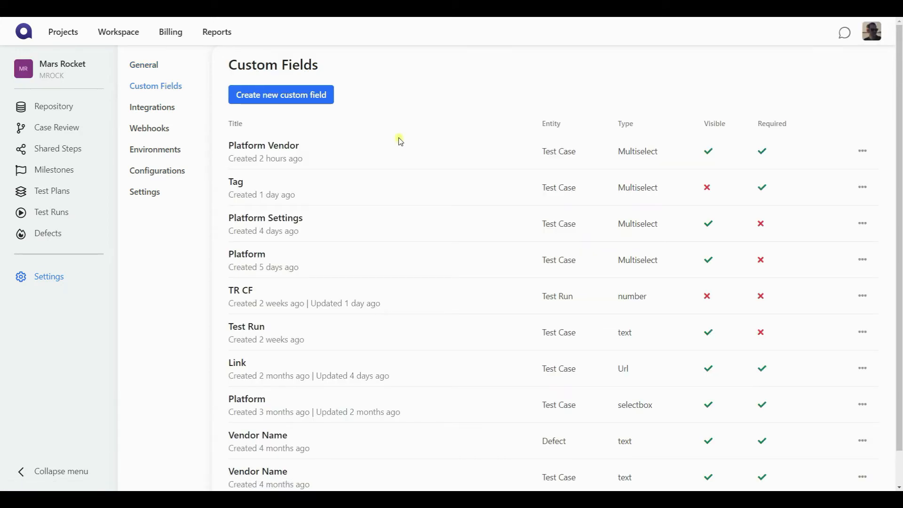
click(863, 151)
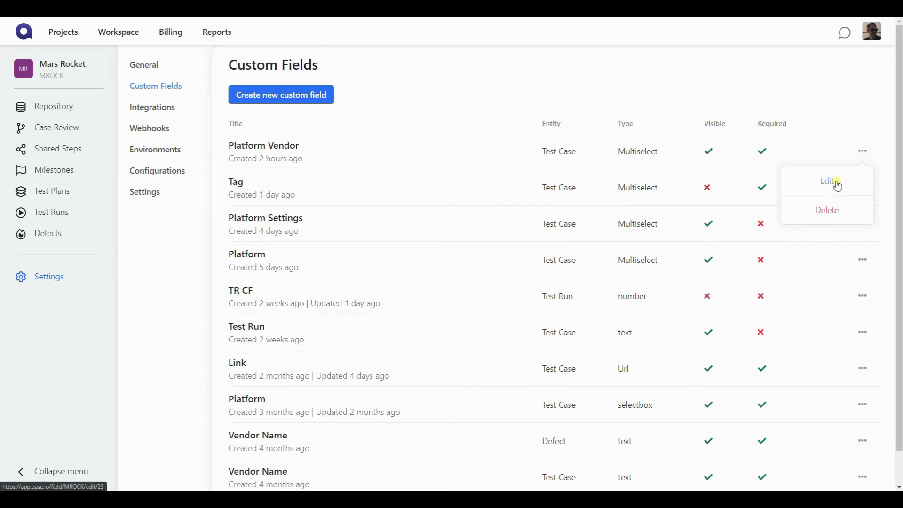
click(700, 92)
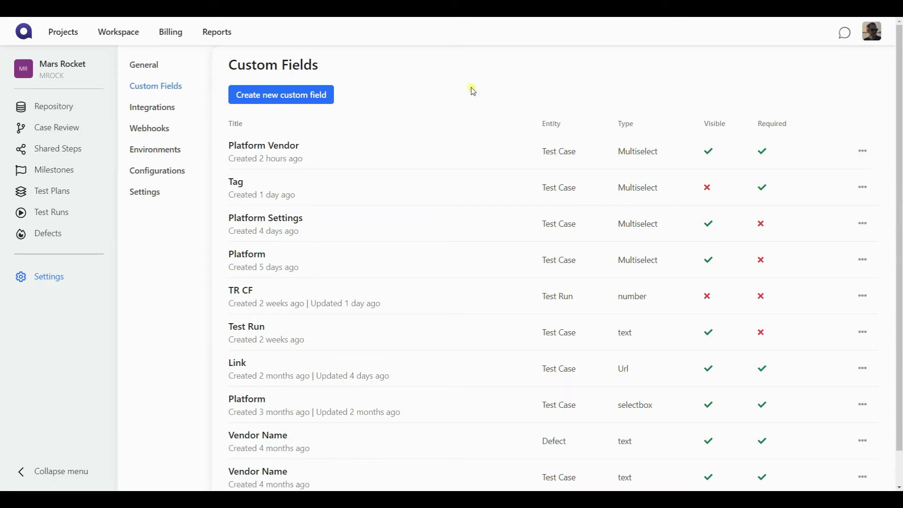
Start a new custom field named Vendor, keeping Test case as its entity.
click(302, 99)
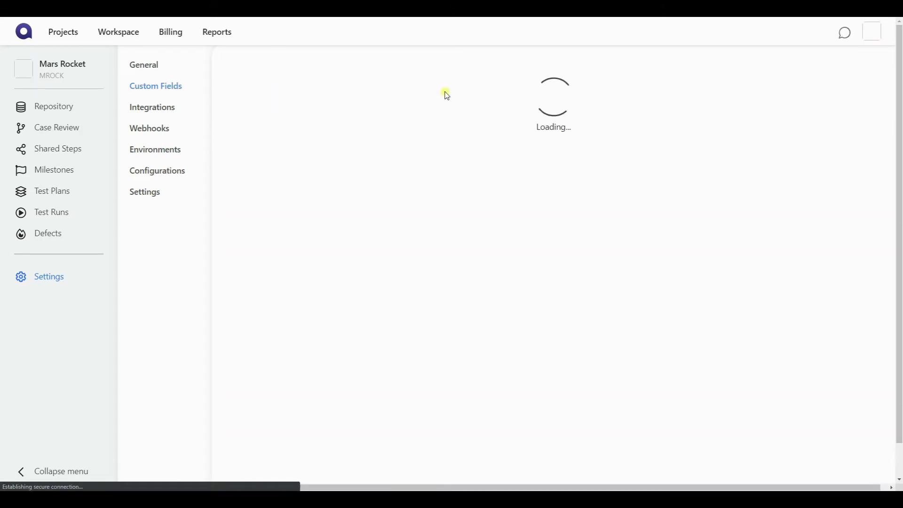
click(328, 111)
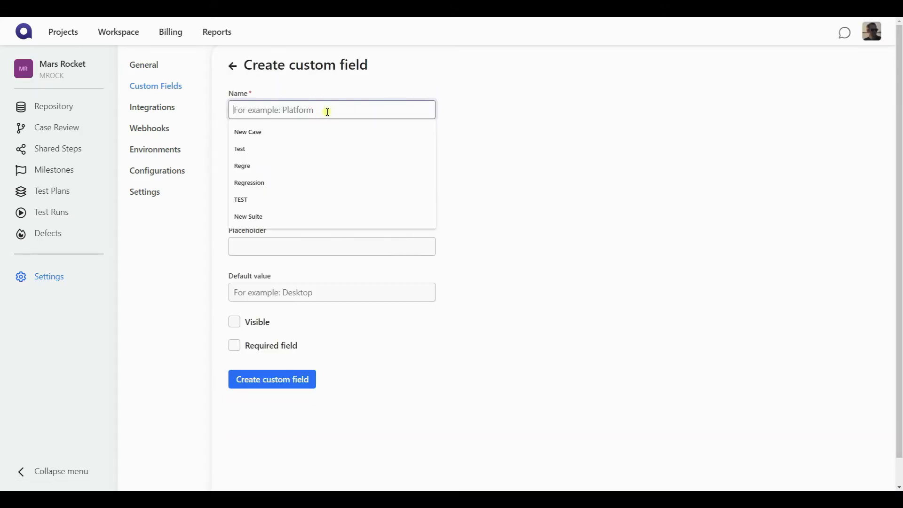
text(Vendor)
click(502, 119)
click(409, 156)
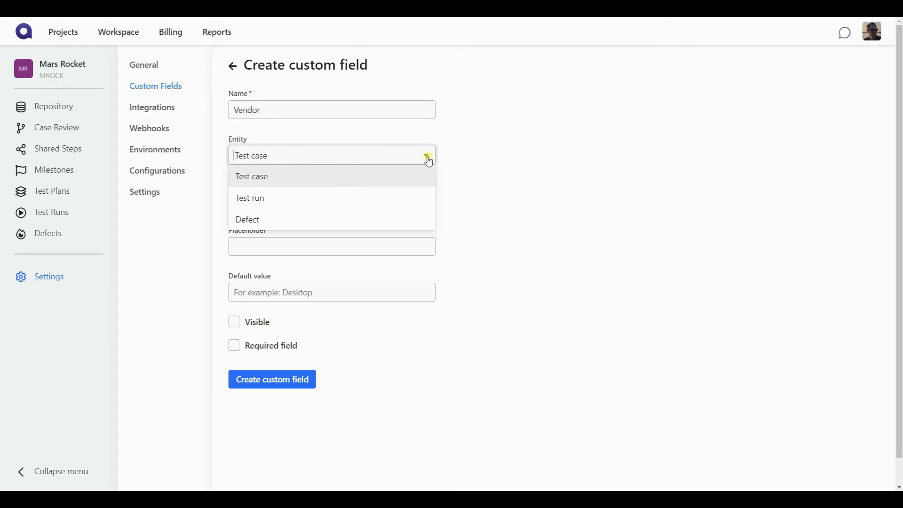
click(484, 165)
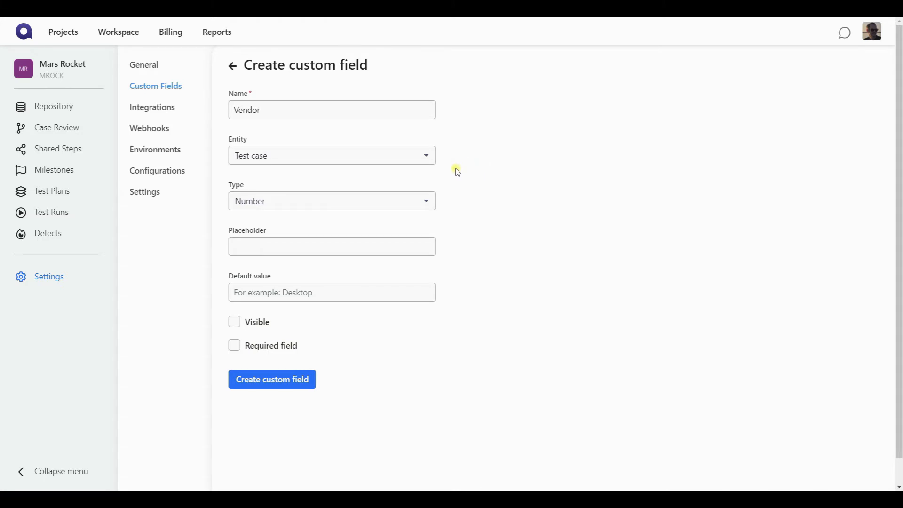
Review the available types for the Vendor field and set its type to Text.
scroll(455, 171, down, 1)
click(406, 194)
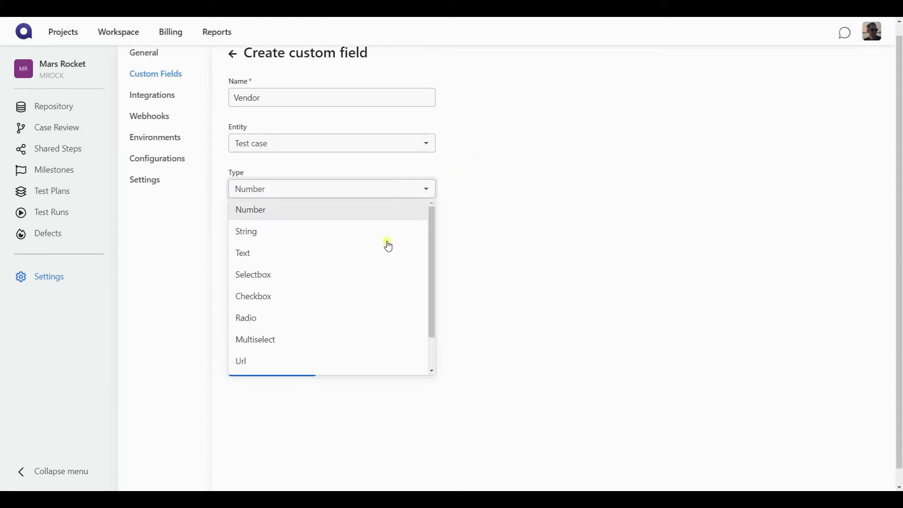
scroll(385, 257, down, 1)
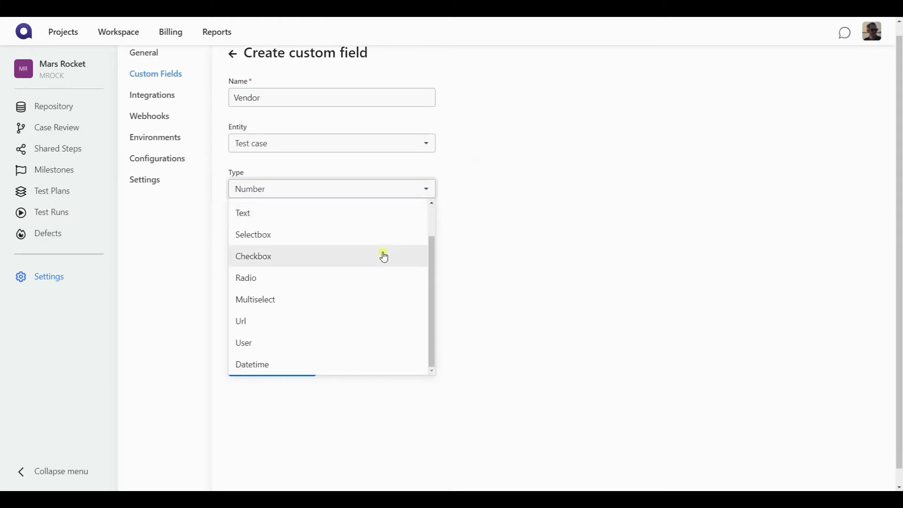
scroll(352, 246, up, 2)
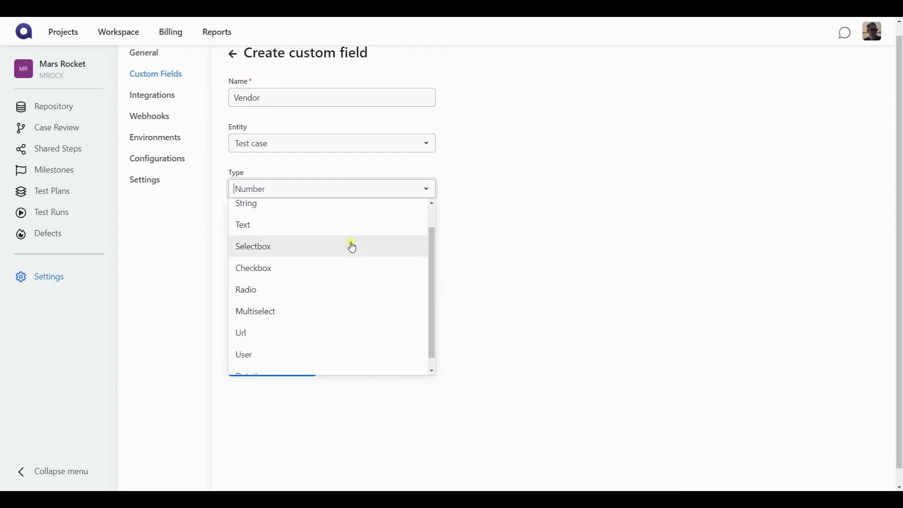
scroll(352, 246, down, 2)
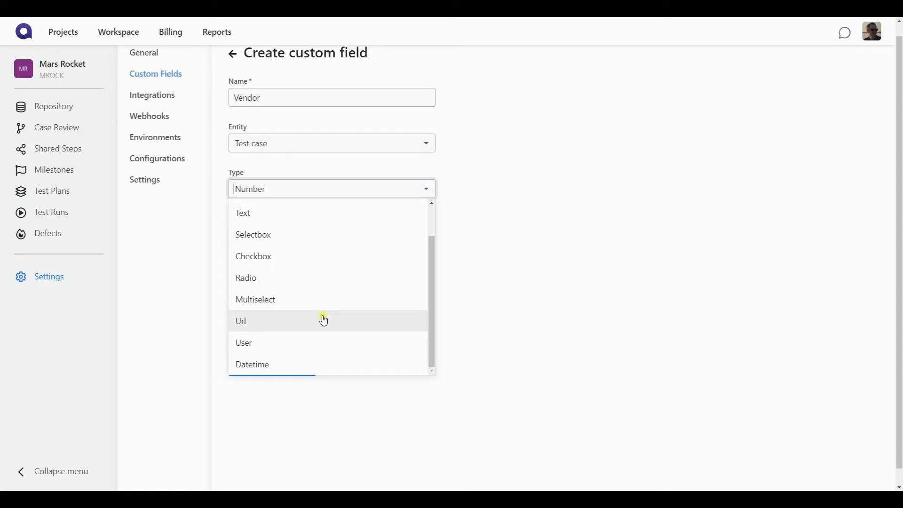
click(514, 288)
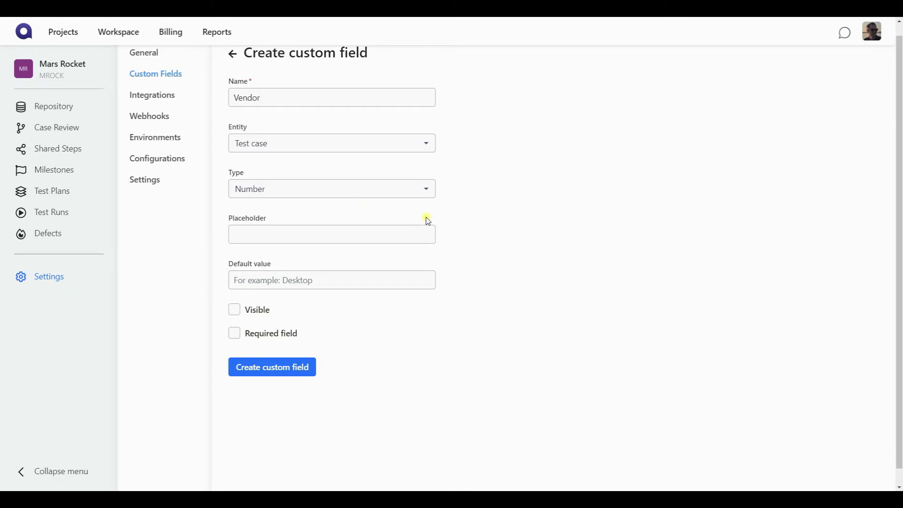
click(352, 189)
click(273, 256)
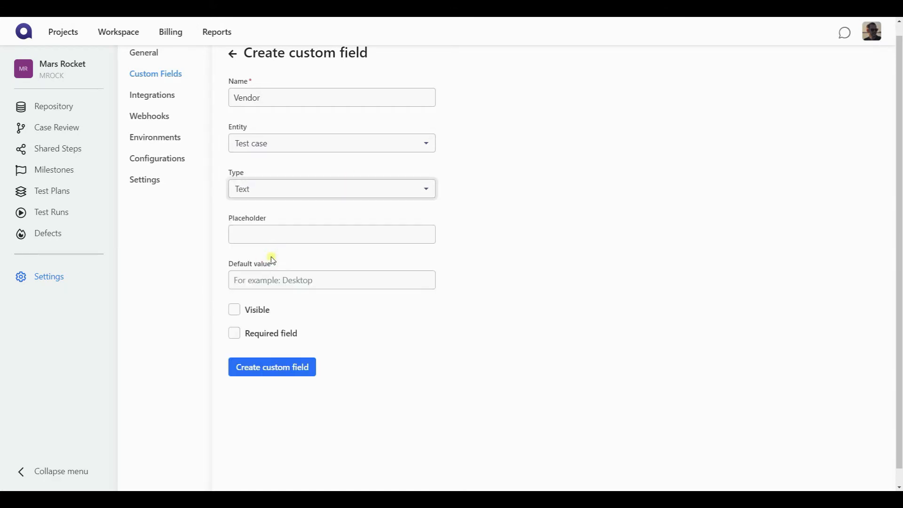
Examine the placeholder and default value inputs offered for the Text type.
click(312, 236)
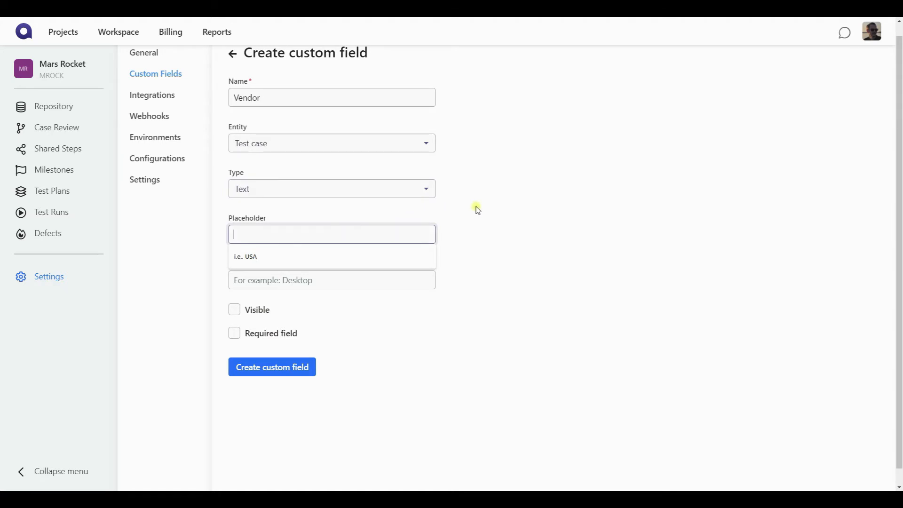
click(457, 218)
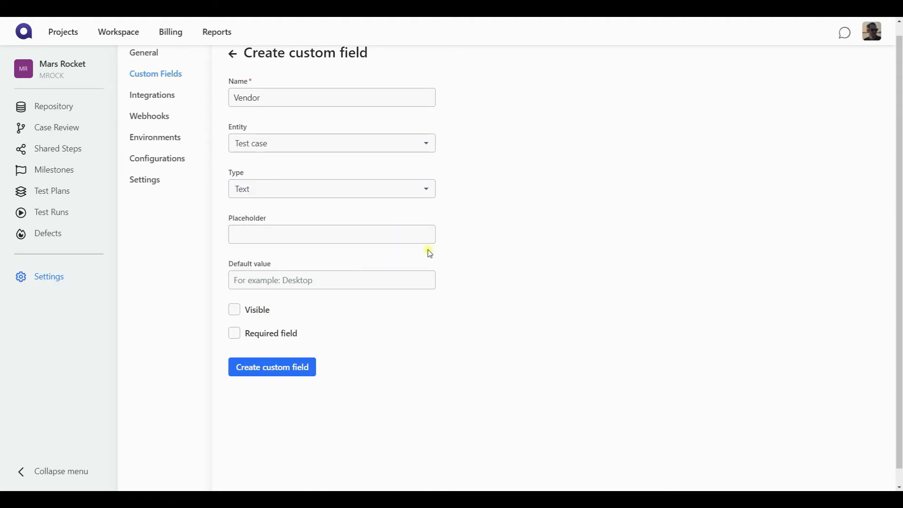
click(290, 279)
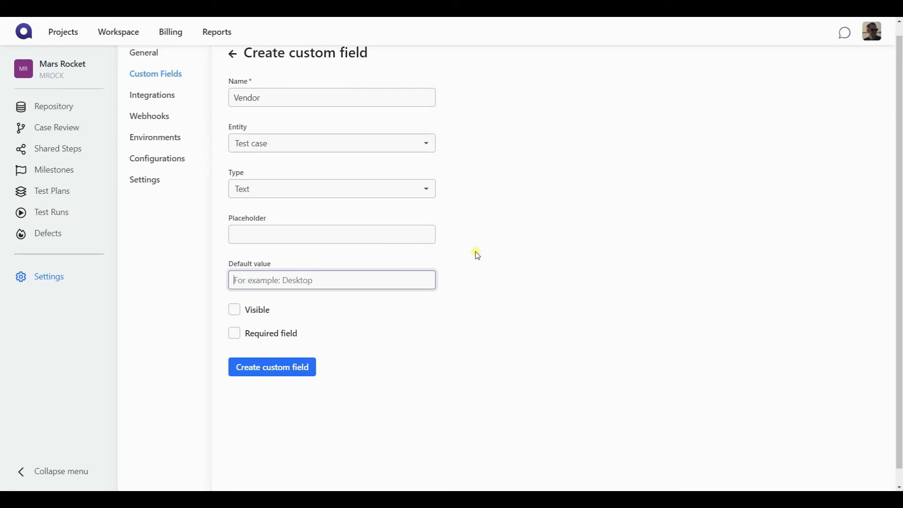
click(385, 176)
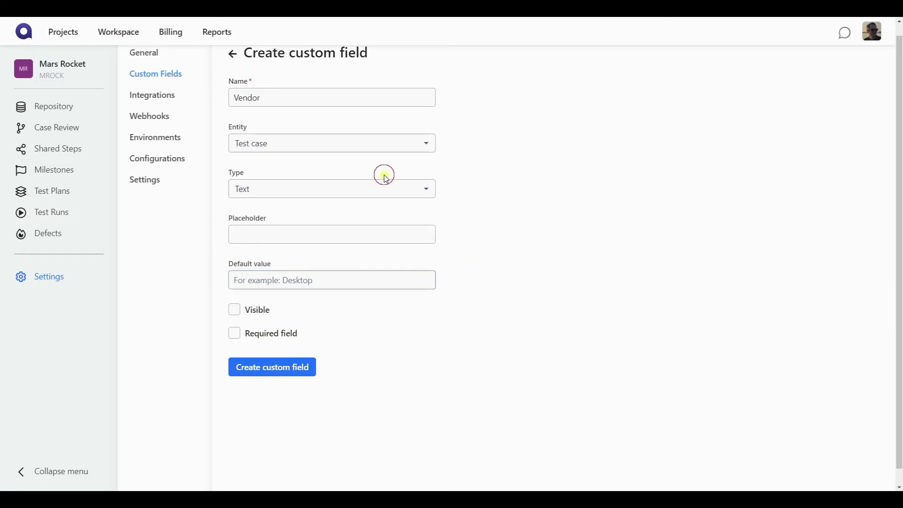
Set the Vendor field's type to Multiselect and make it filterable, required and visible.
click(374, 186)
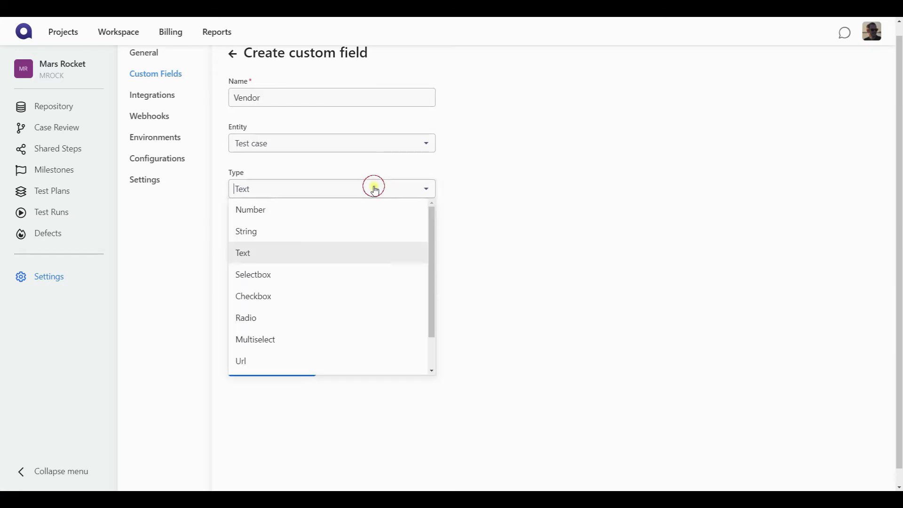
click(321, 339)
click(414, 262)
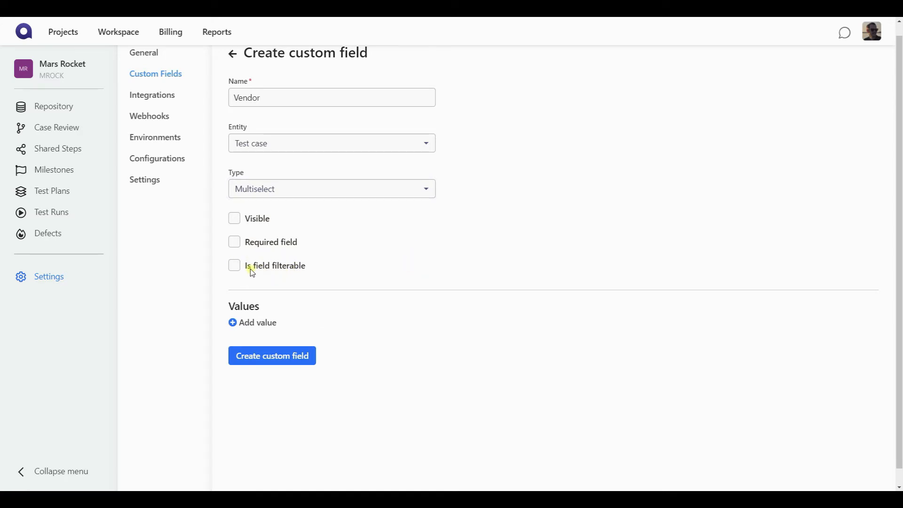
click(238, 270)
click(234, 242)
click(233, 219)
Add the options Value 1, Value 2 and Value 3 to the Vendor field.
click(254, 323)
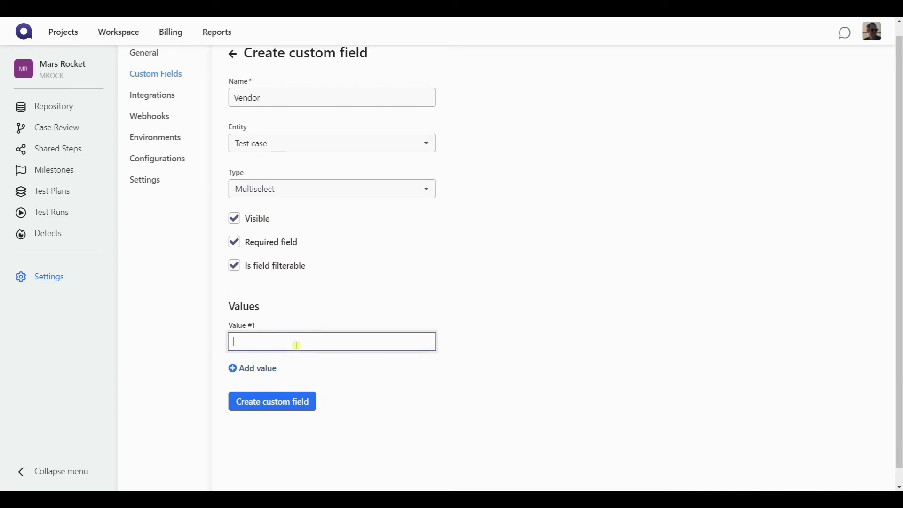
text(Value 1)
click(289, 387)
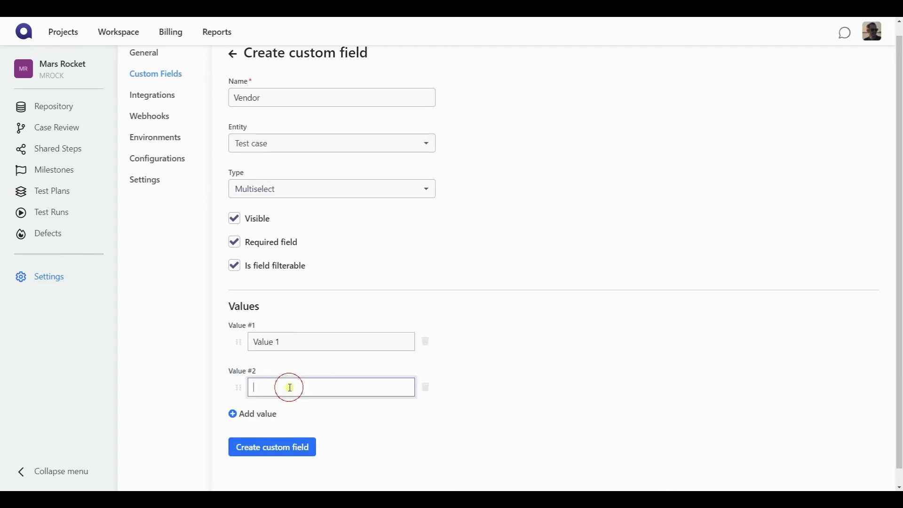
text(Value 2)
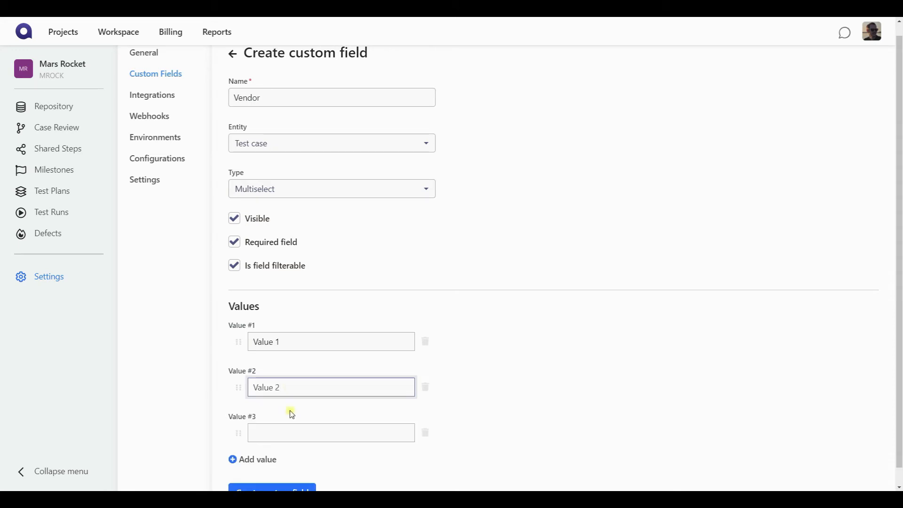
click(266, 432)
text(Value 3)
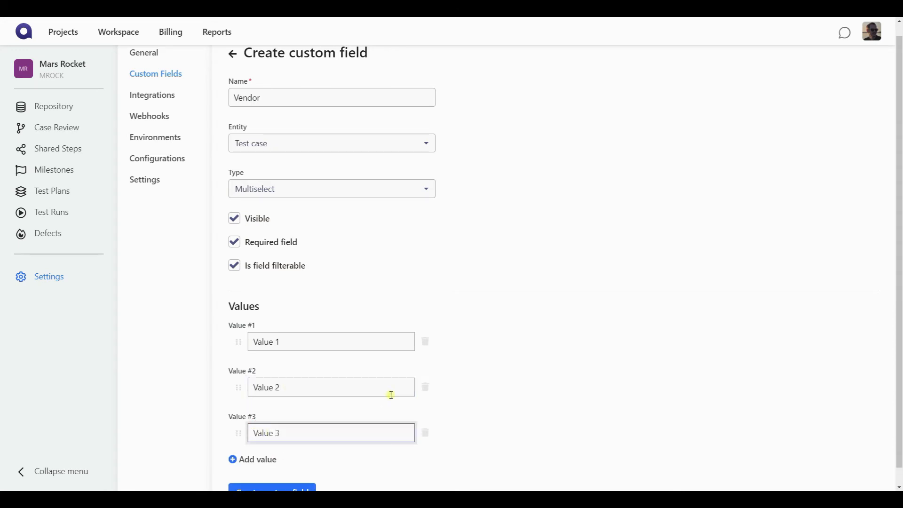
click(501, 388)
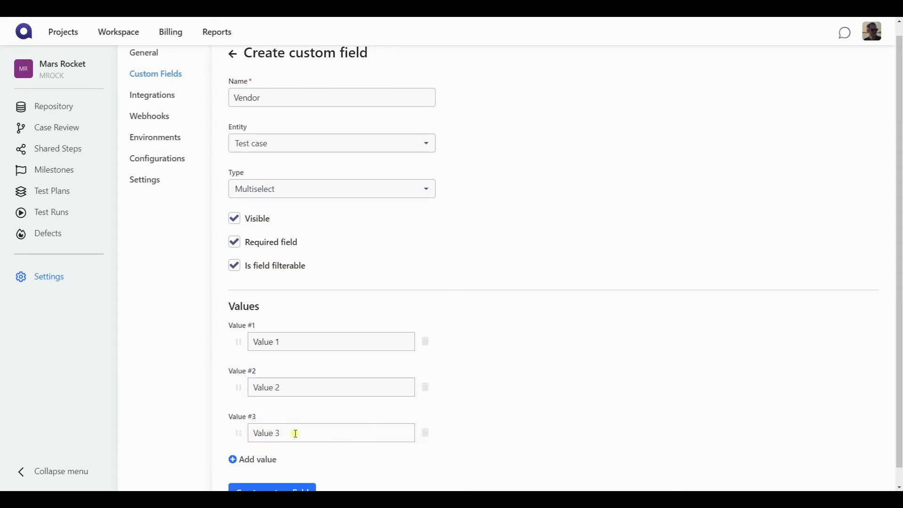
Swap the second and third options, swap them back, and create the Vendor custom field.
drag(240, 434, 238, 379)
drag(237, 427, 238, 377)
scroll(566, 408, down, 1)
click(273, 476)
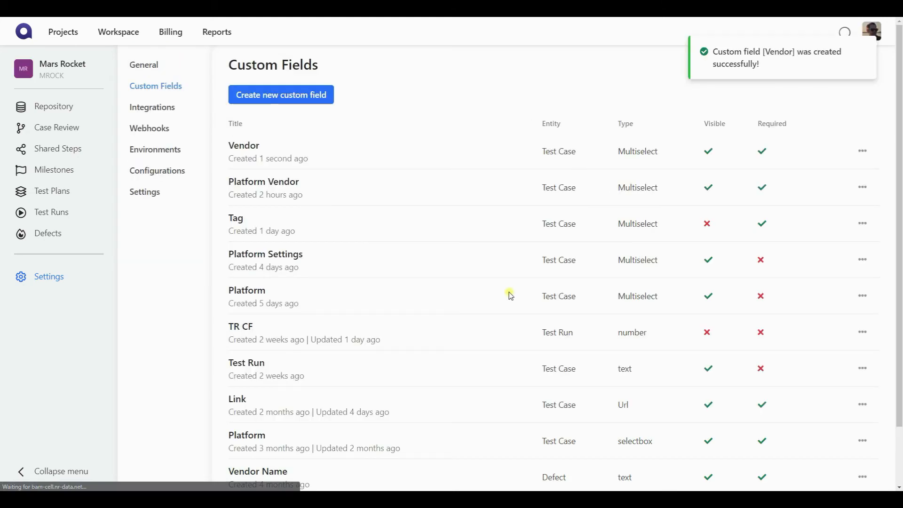
Open the Auth test case from the test repository for editing.
click(38, 109)
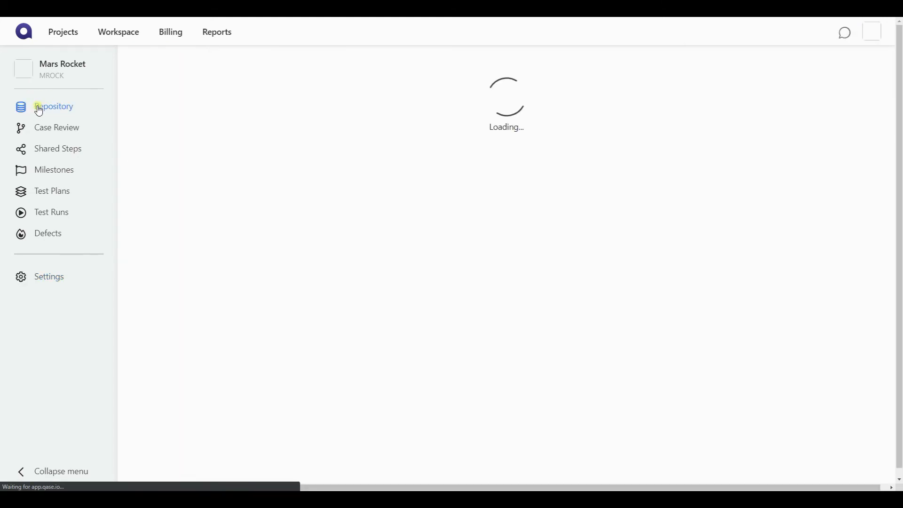
click(249, 154)
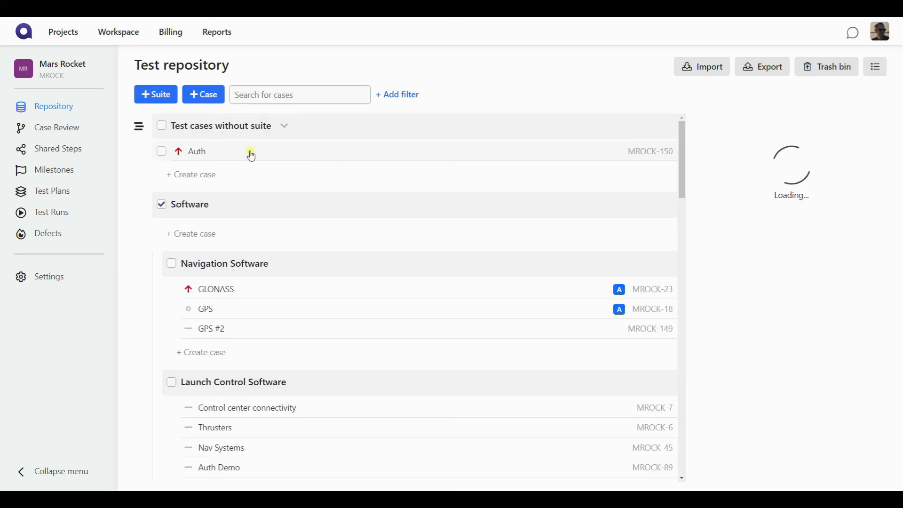
click(720, 160)
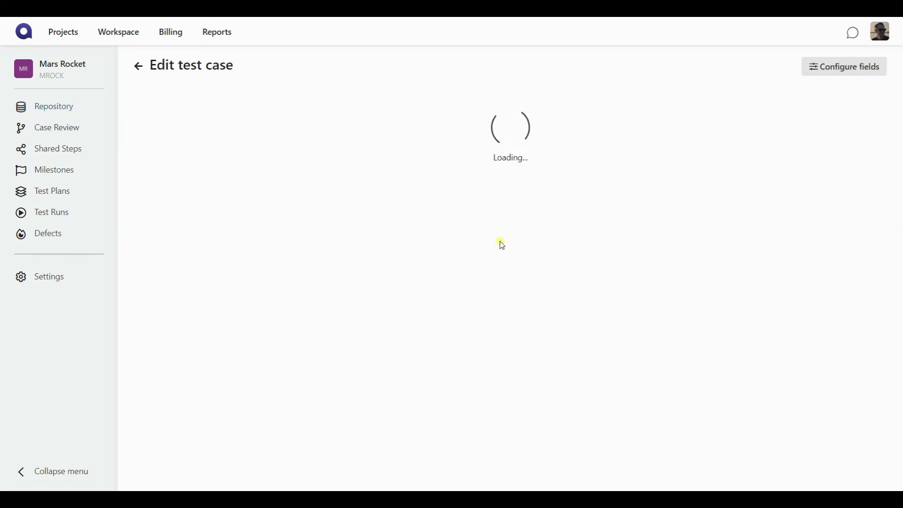
Select Value 1 and Value 2 for the Vendor custom field of the Auth test case.
scroll(397, 317, down, 8)
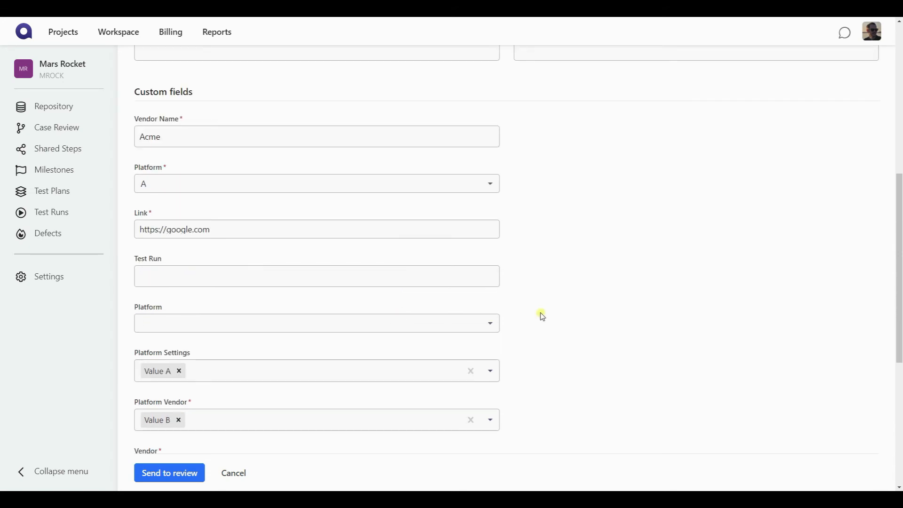
scroll(541, 316, down, 4)
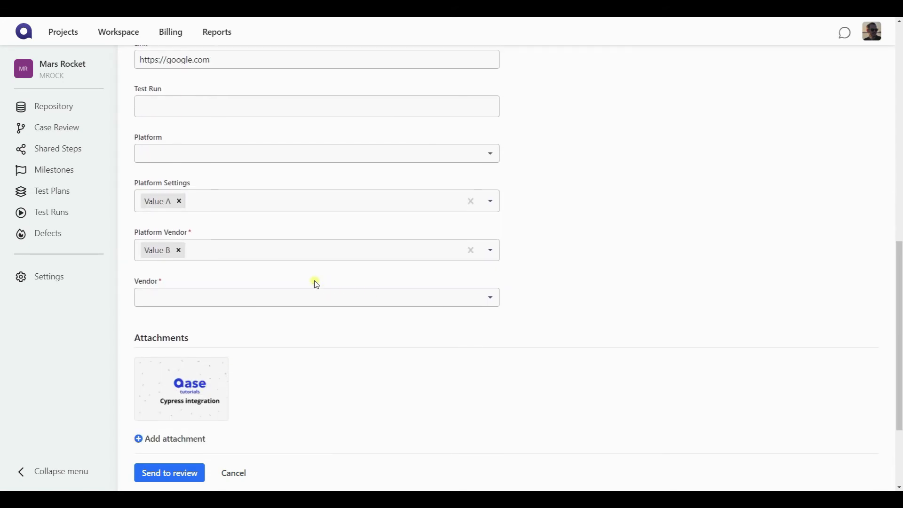
drag(165, 281, 133, 285)
click(188, 281)
click(289, 297)
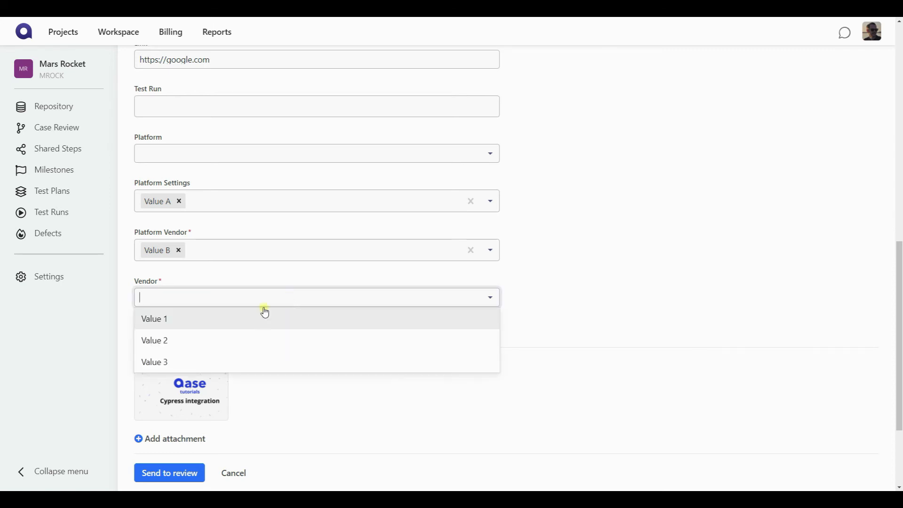
click(223, 323)
click(355, 297)
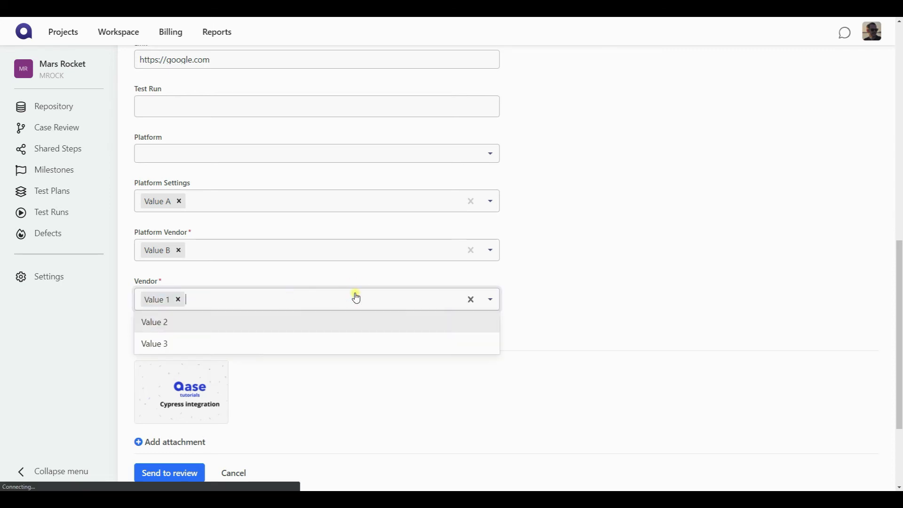
click(266, 322)
click(329, 328)
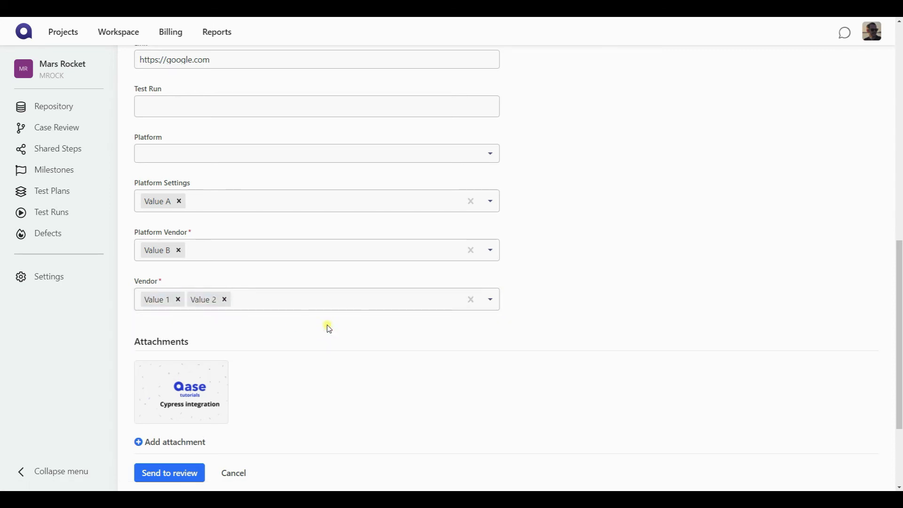
scroll(328, 328, down, 3)
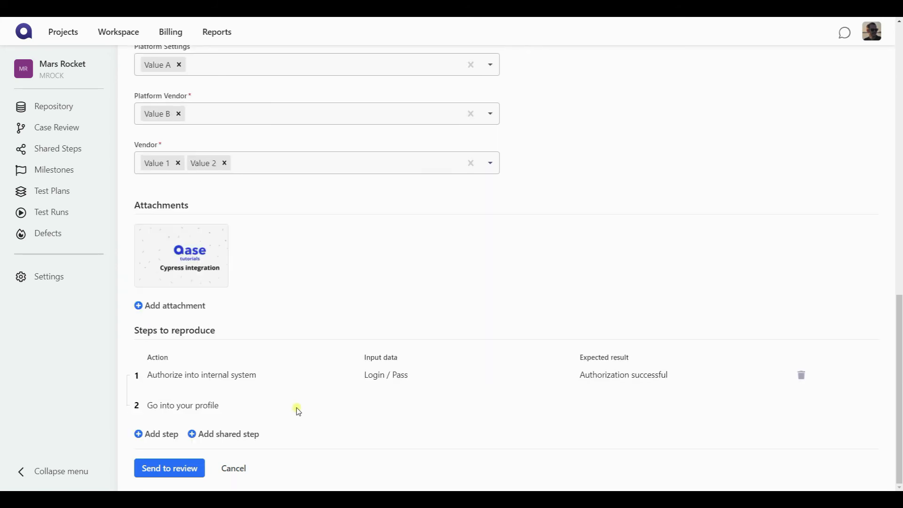
Send the edited Auth test case to review and merge its newly opened review request.
click(164, 469)
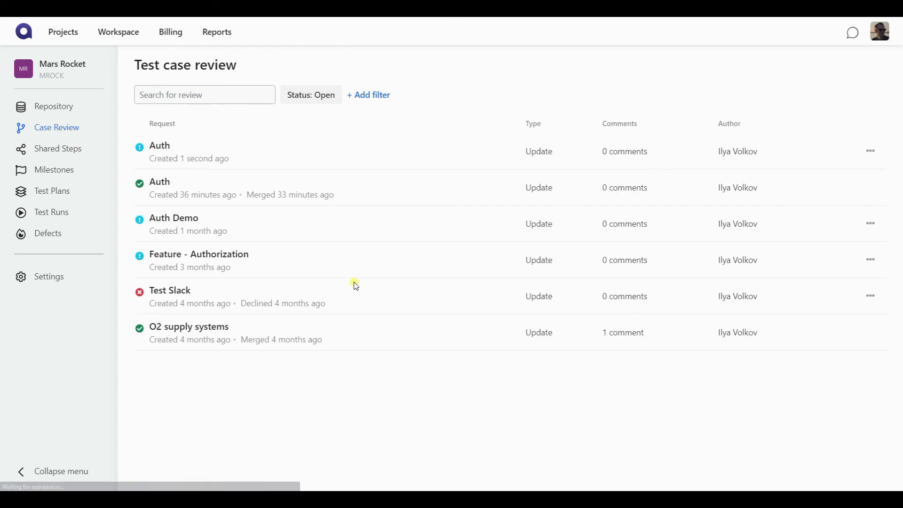
click(160, 145)
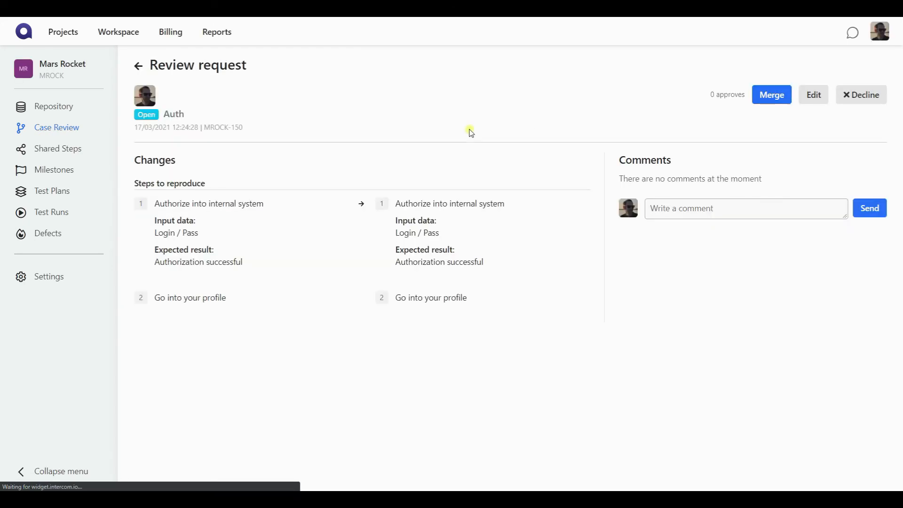
click(767, 95)
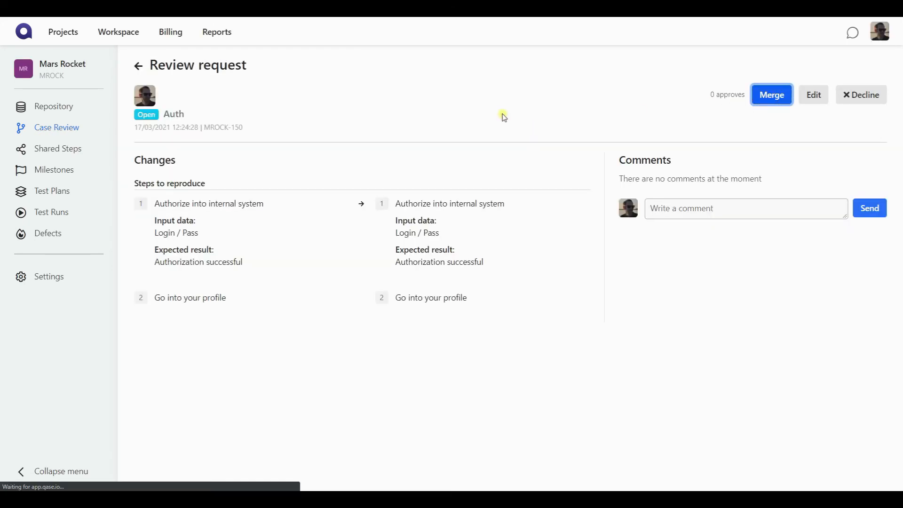
Filter the test repository by the Vendor custom field with Value 1.
click(56, 107)
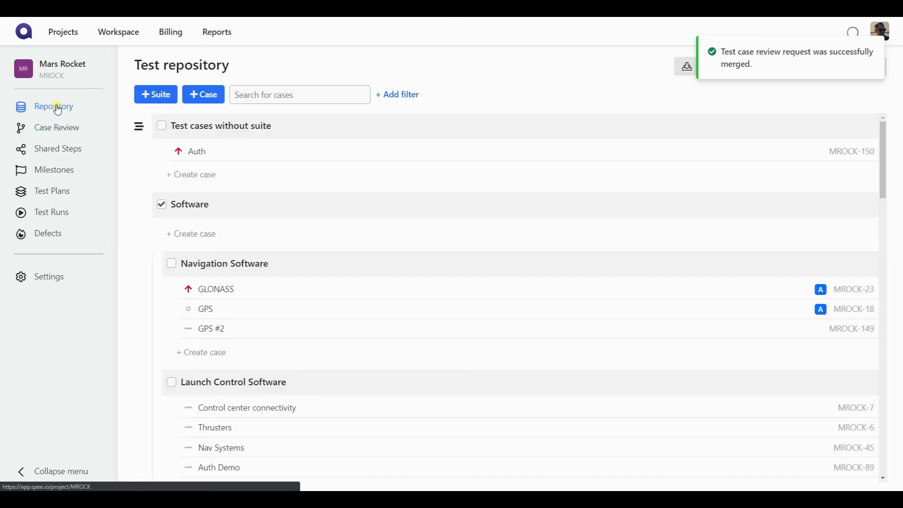
click(403, 95)
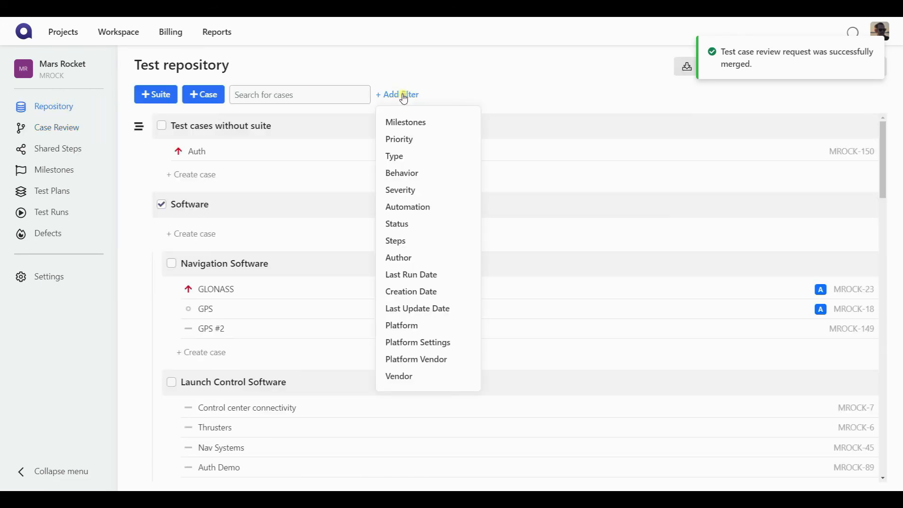
click(399, 376)
click(465, 133)
click(439, 149)
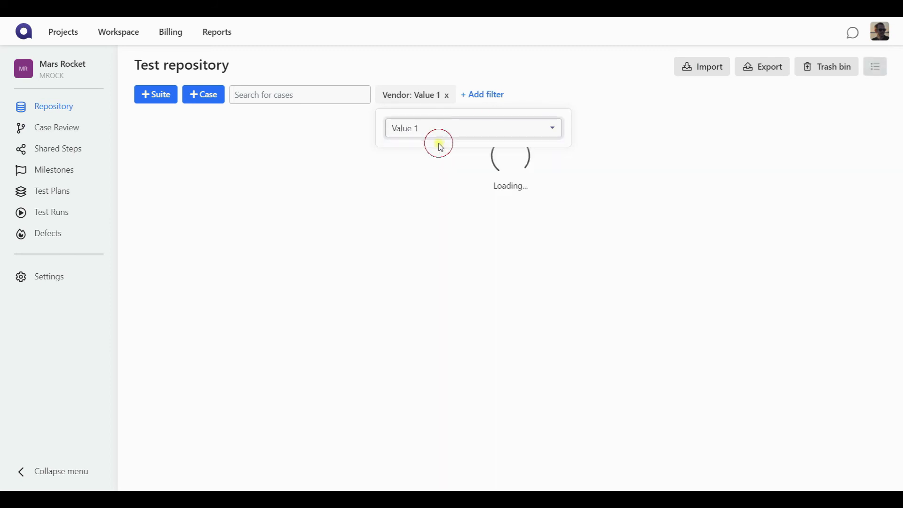
click(547, 85)
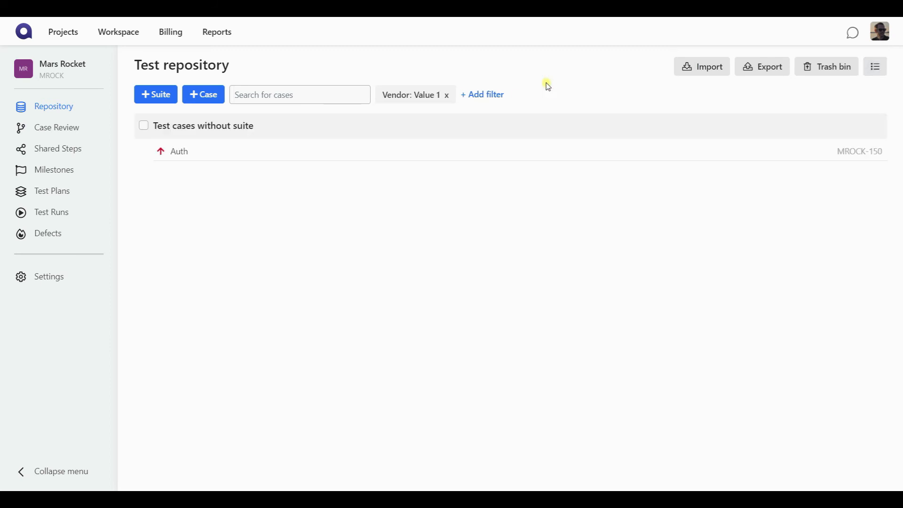